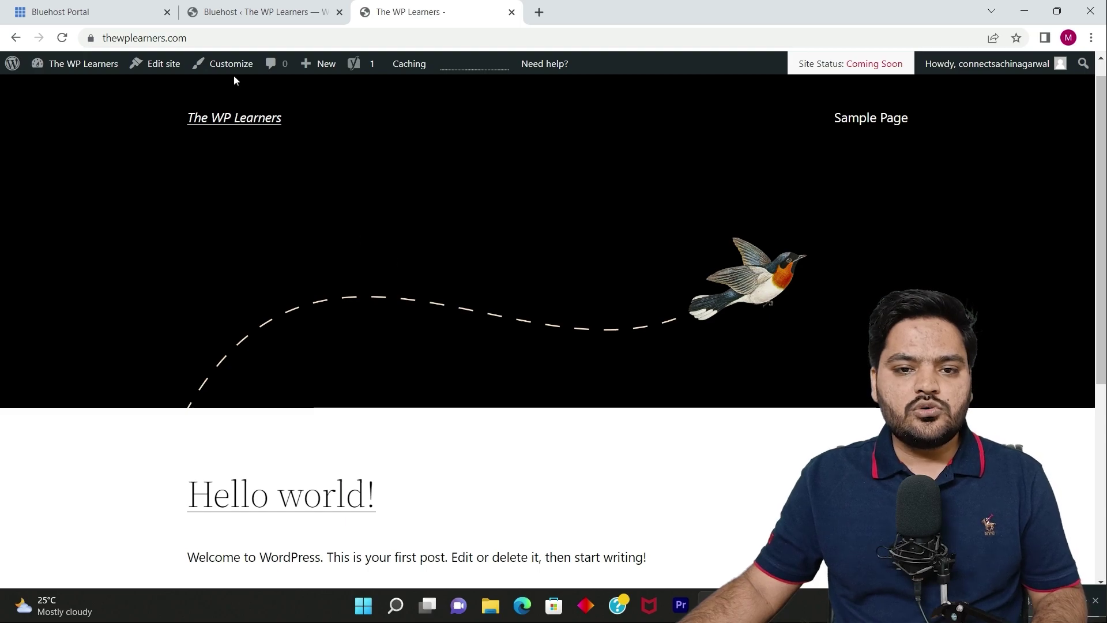
Copy the site's web address from the Chrome address bar.
left_click(210, 40)
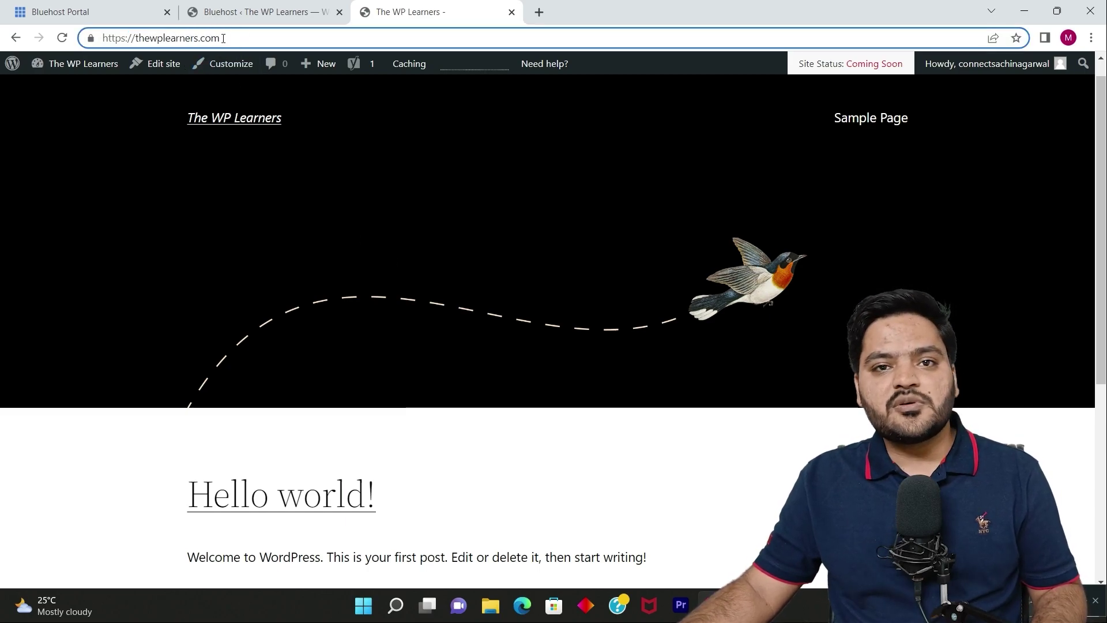
left_click_drag(226, 37, 94, 36)
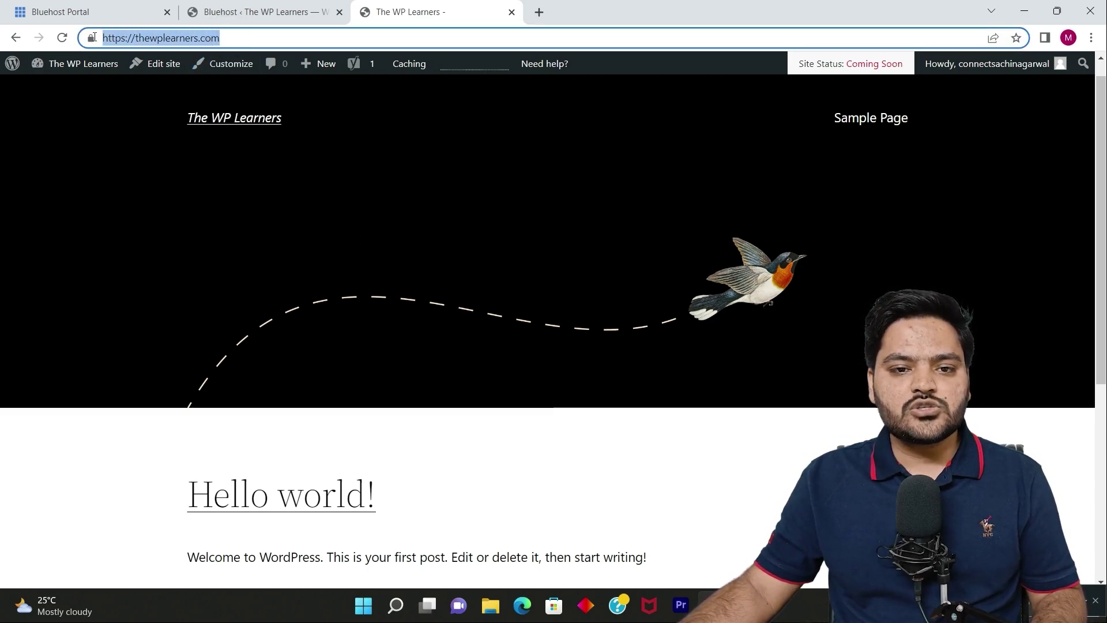
right_click(176, 38)
left_click(235, 141)
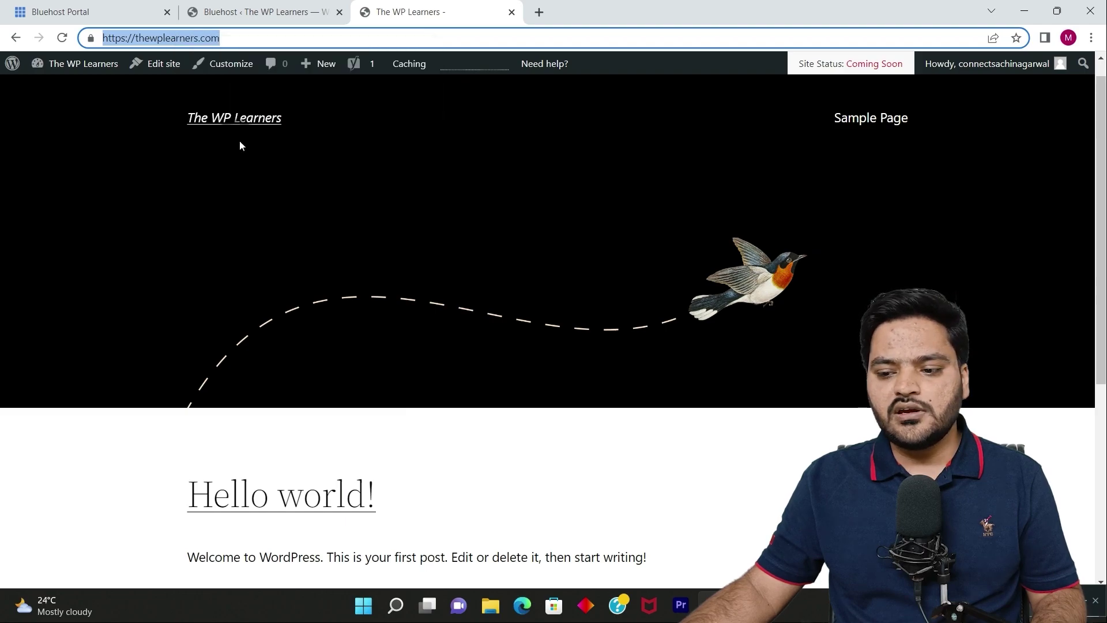
left_click(1092, 38)
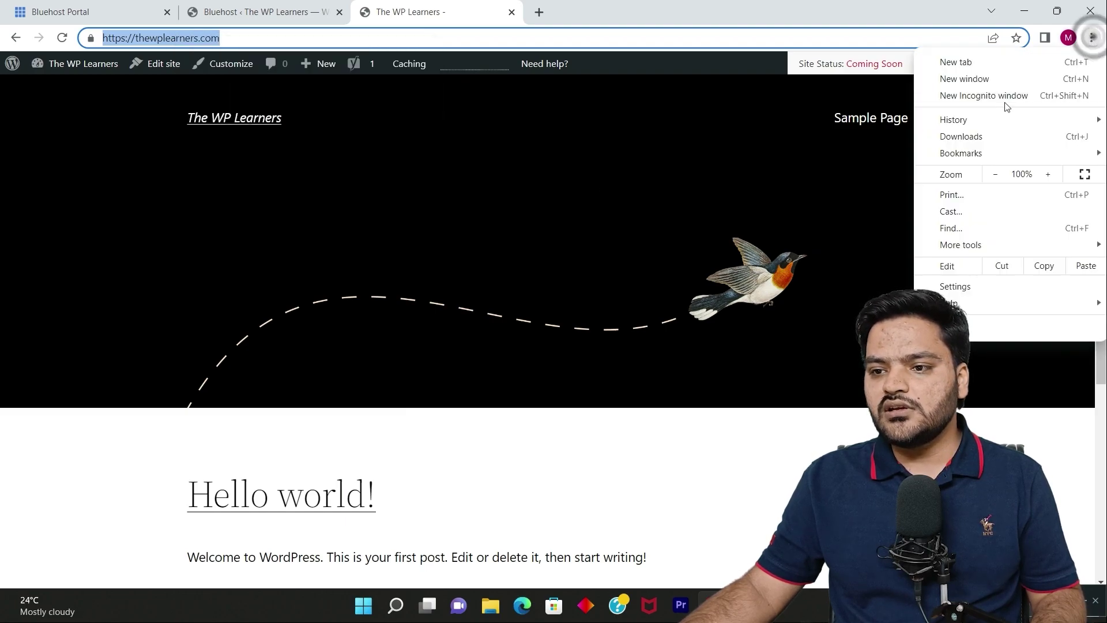
Load the copied address in a new incognito window and highlight its 'Coming Soon!' heading.
left_click(986, 97)
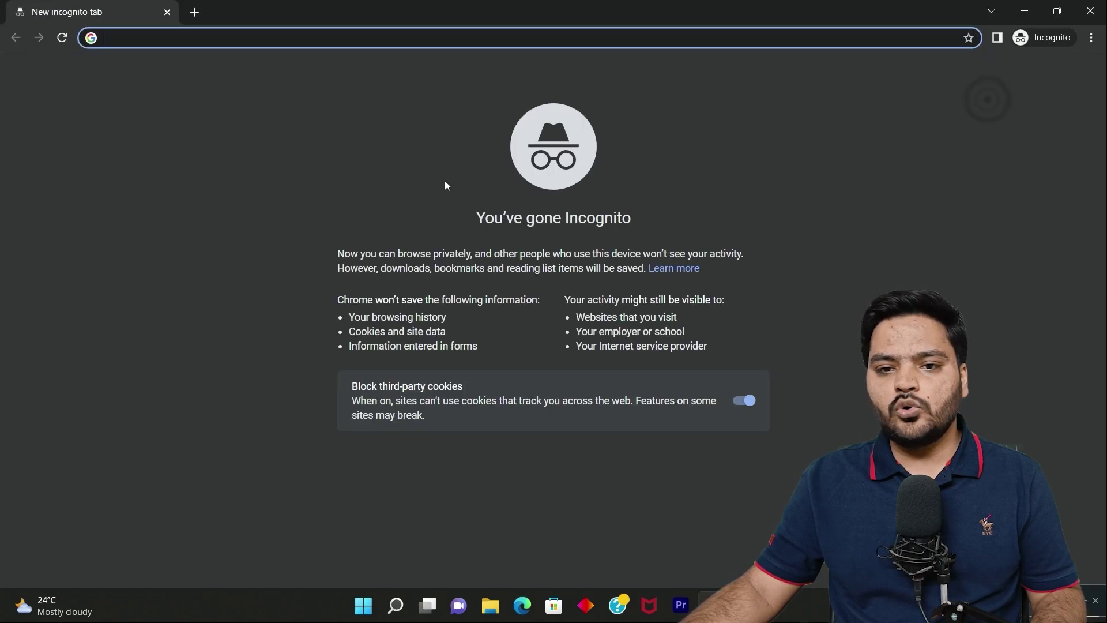
right_click(243, 36)
left_click(283, 149)
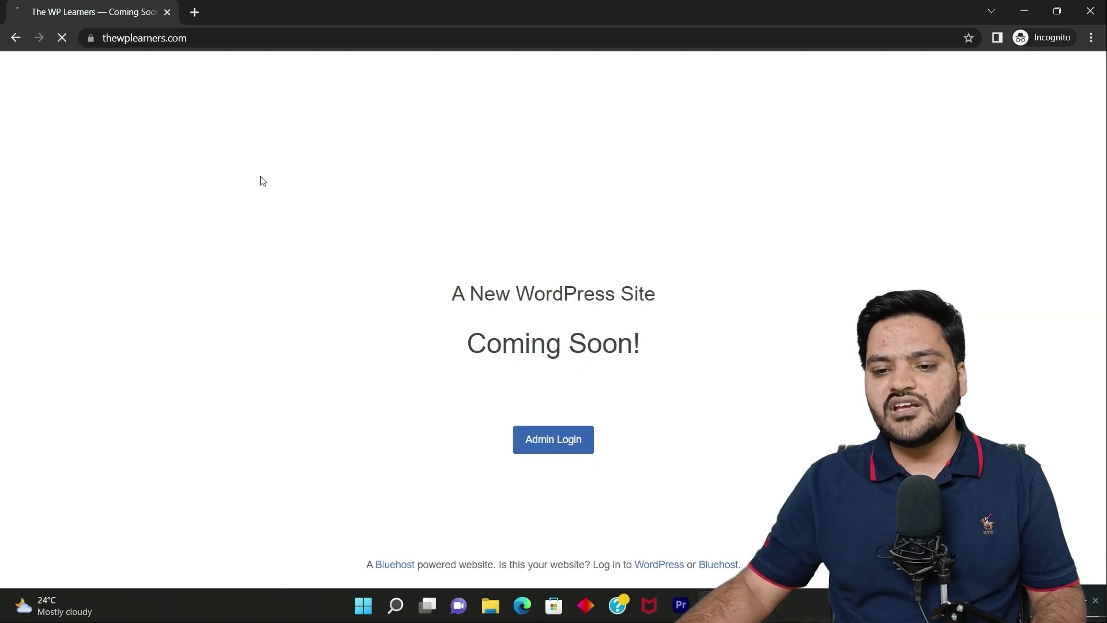
left_click_drag(447, 344, 659, 346)
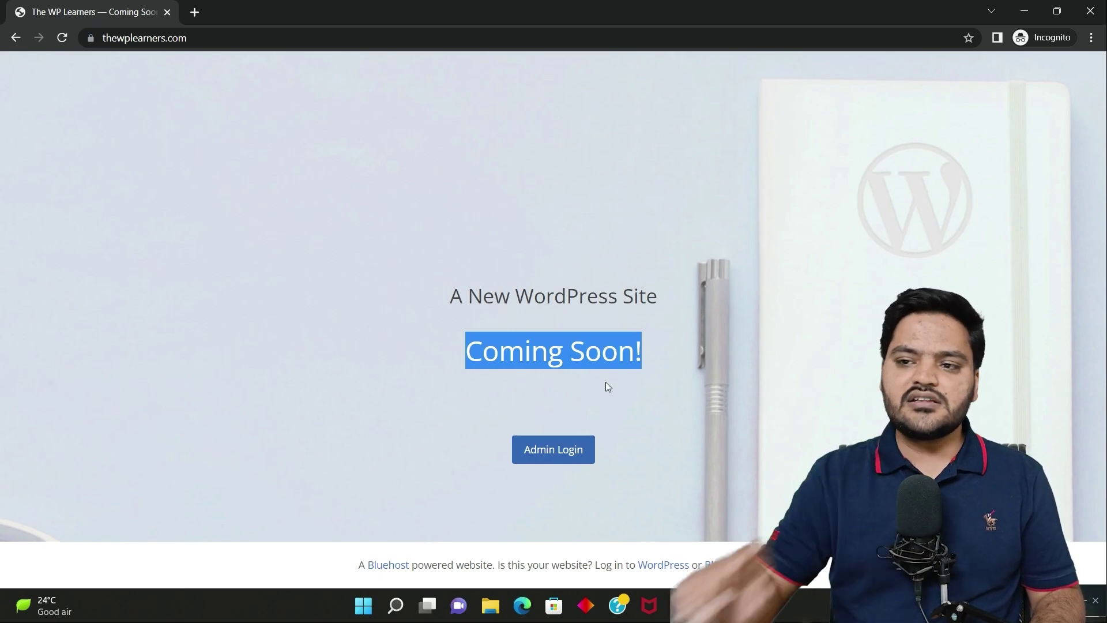
Close the incognito window and open the Bluehost admin's 'Site Status: Coming Soon' link.
left_click(1091, 12)
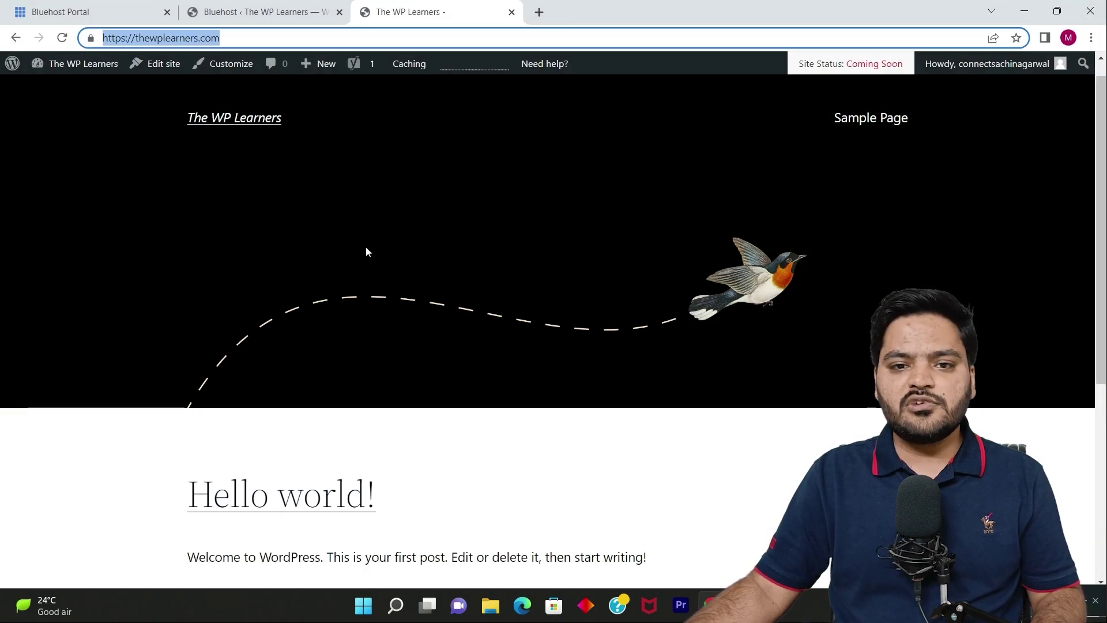
left_click(263, 13)
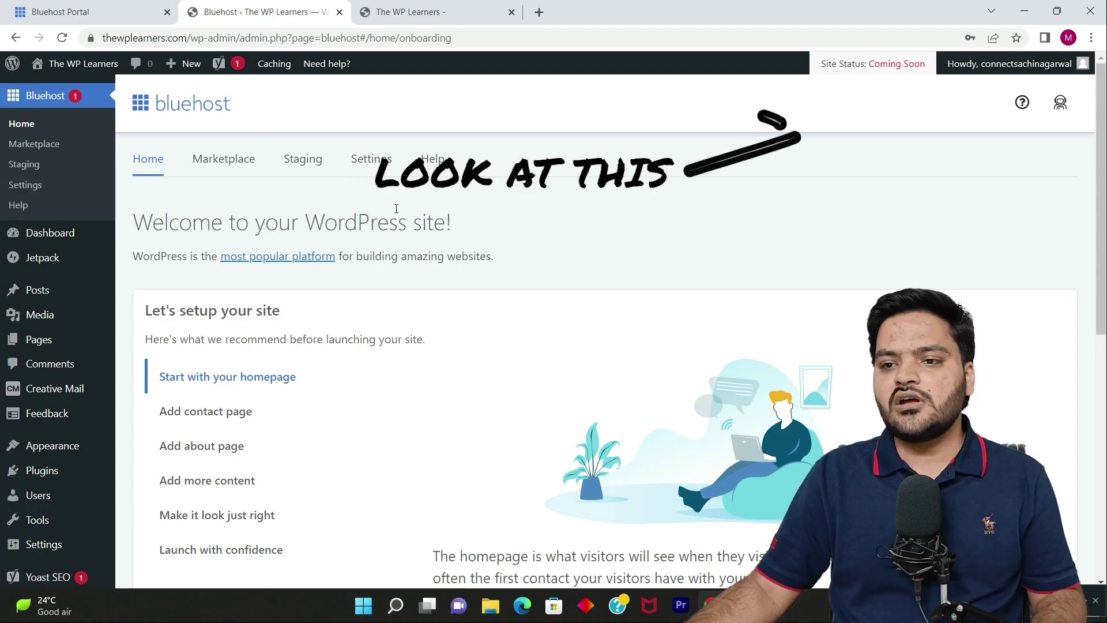
left_click(888, 71)
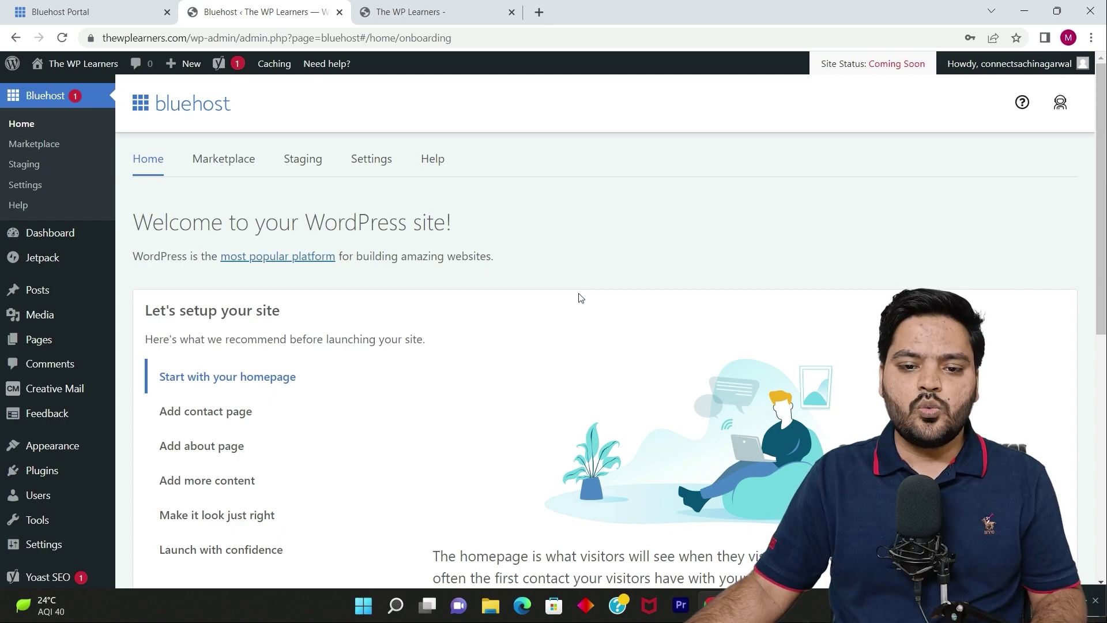
scroll(514, 318, "down", 1)
scroll(514, 318, "down", 1)
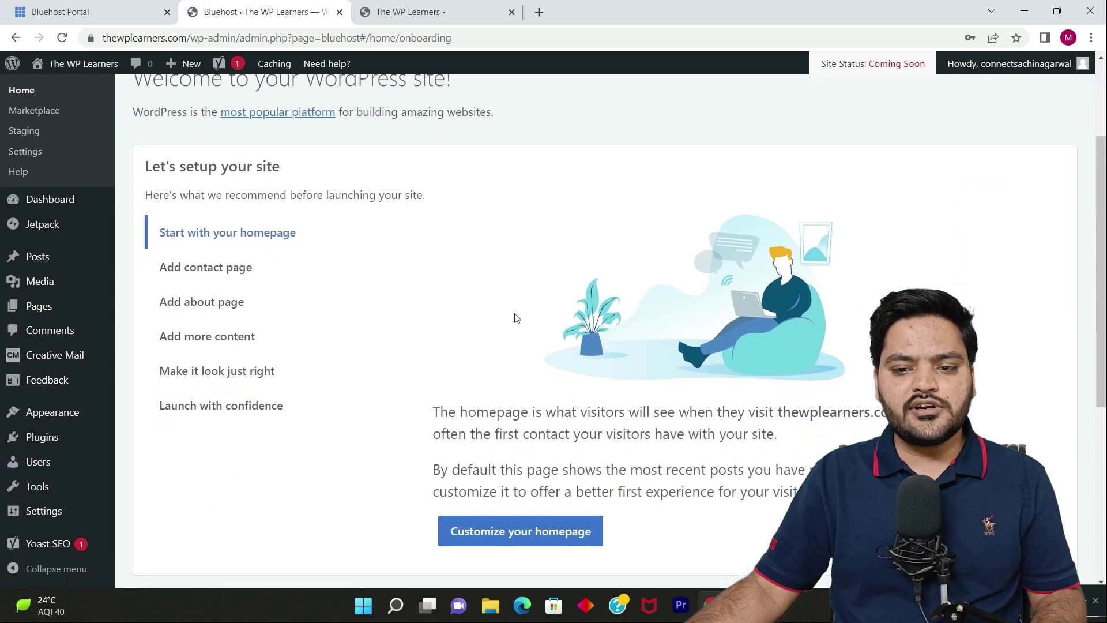
scroll(515, 319, "down", 1)
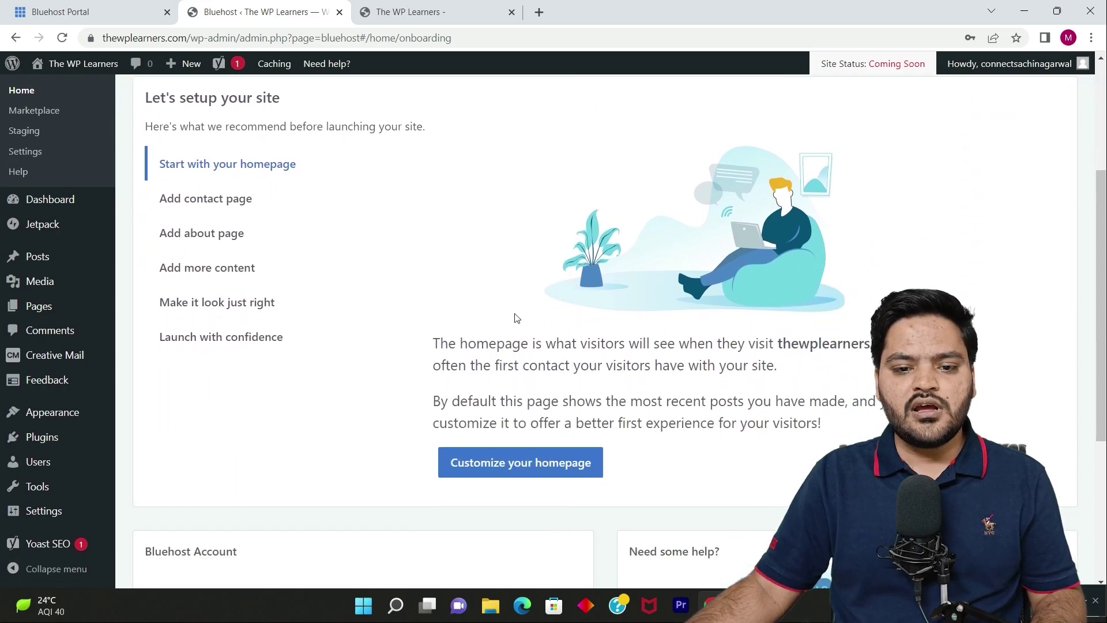
Launch the site using the checklist's 'Launch with confidence' item.
left_click(218, 335)
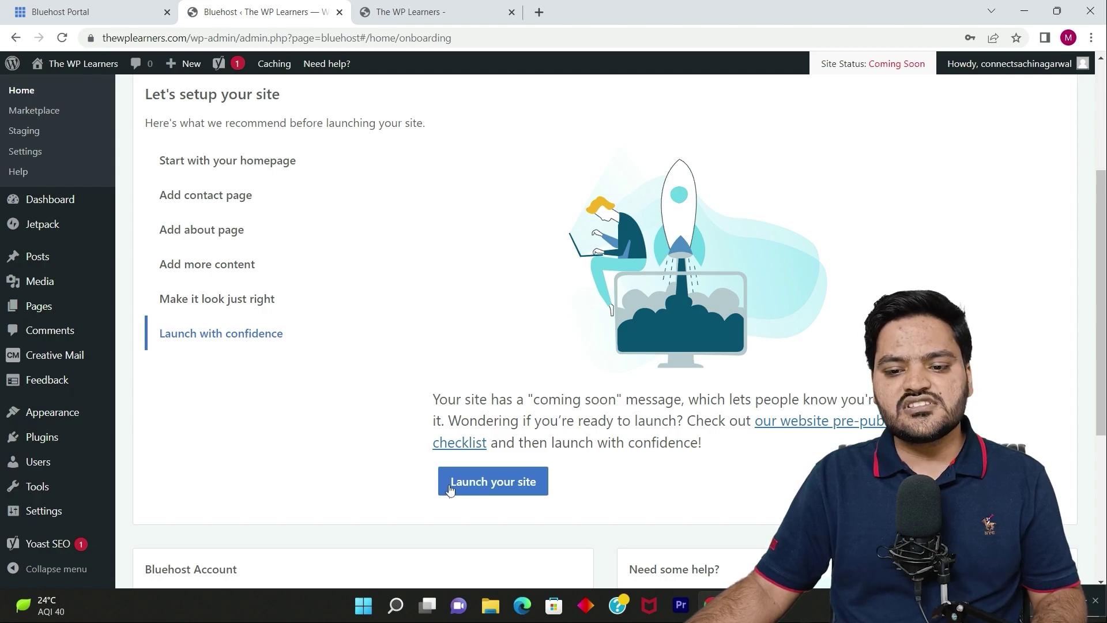
left_click(499, 494)
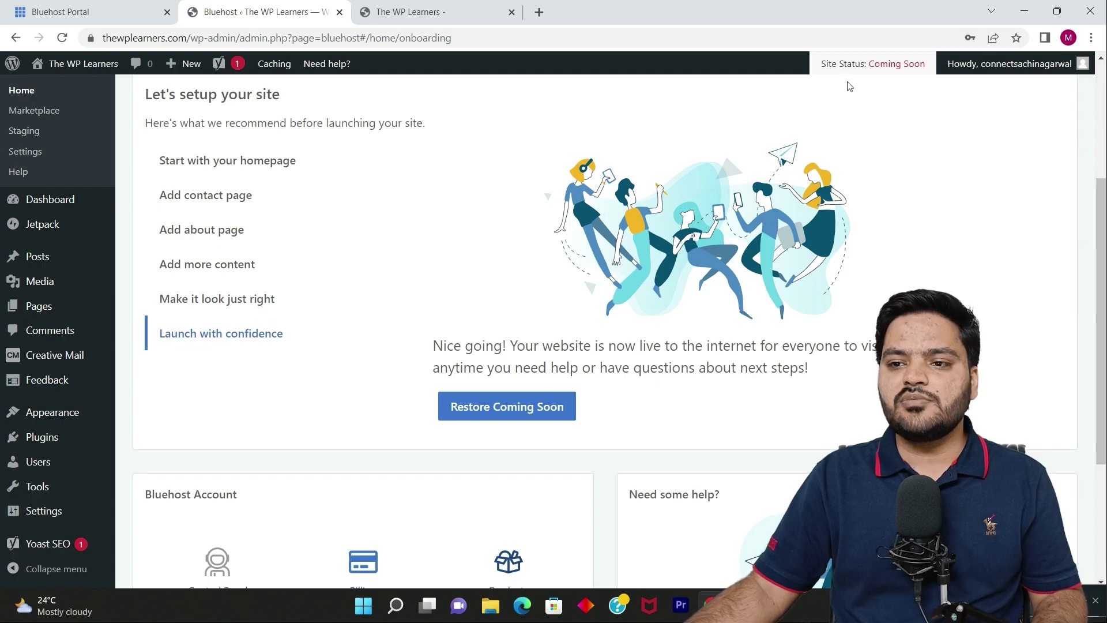
Reload the admin so it shows Site Status Live, and copy the site address.
left_click(61, 41)
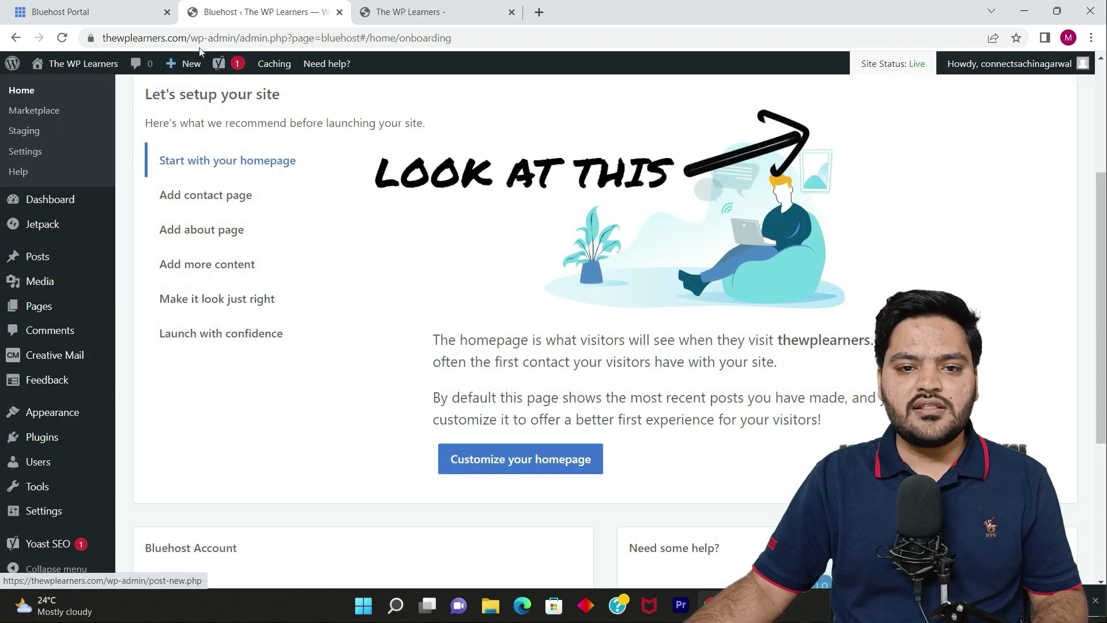
double_click(184, 37)
right_click(184, 37)
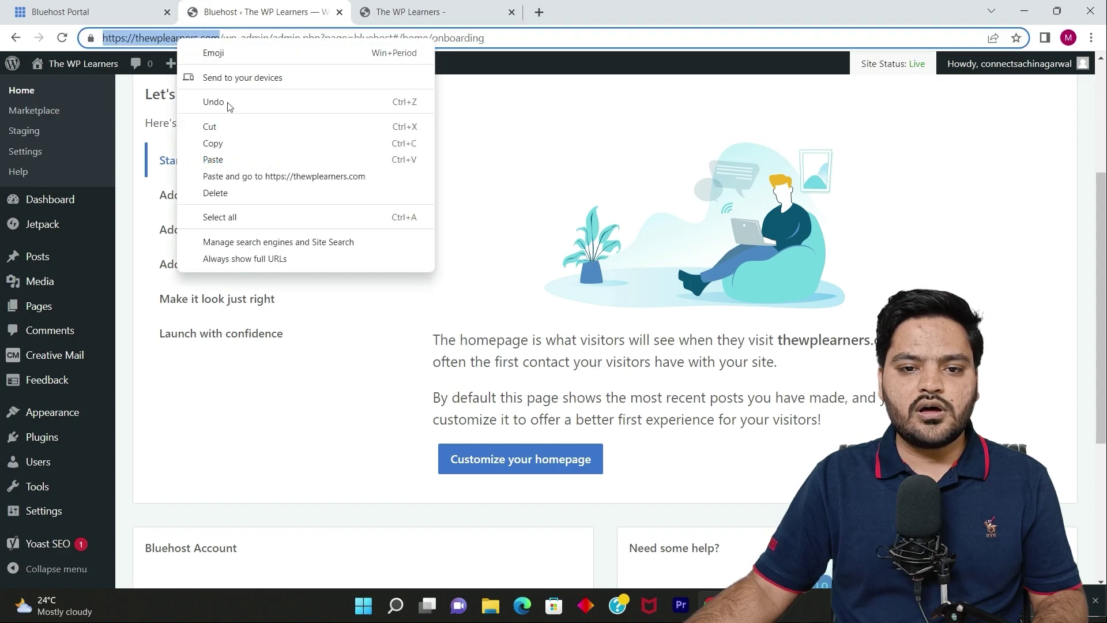
left_click(228, 142)
left_click(1090, 38)
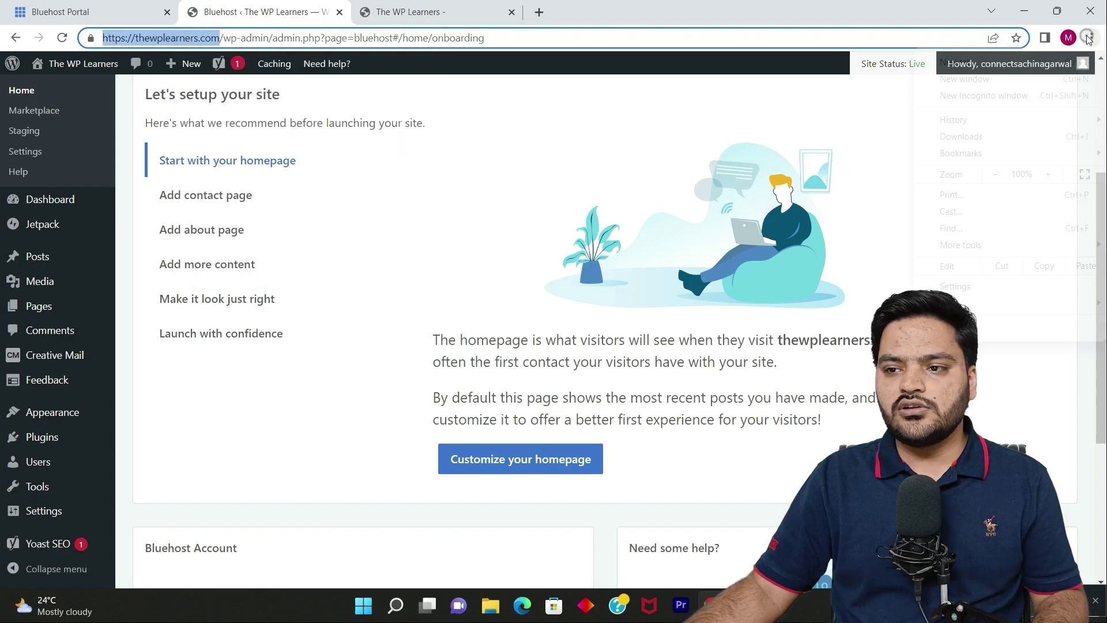
Load thewplearners.com in a new incognito window to view the live homepage.
left_click(1007, 98)
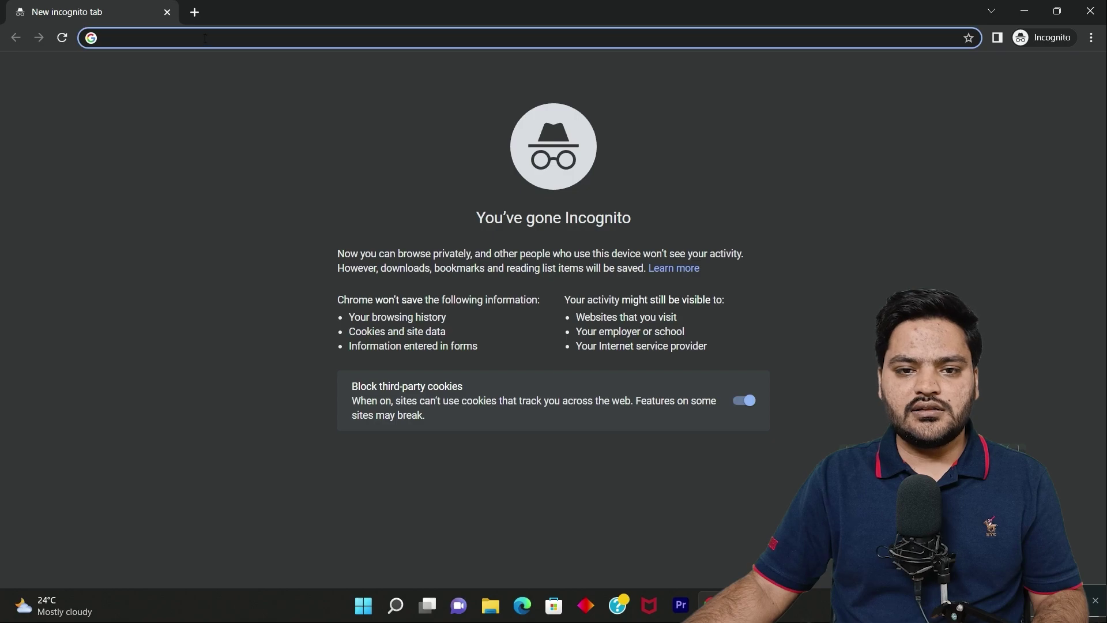
right_click(204, 36)
left_click(144, 46)
right_click(140, 37)
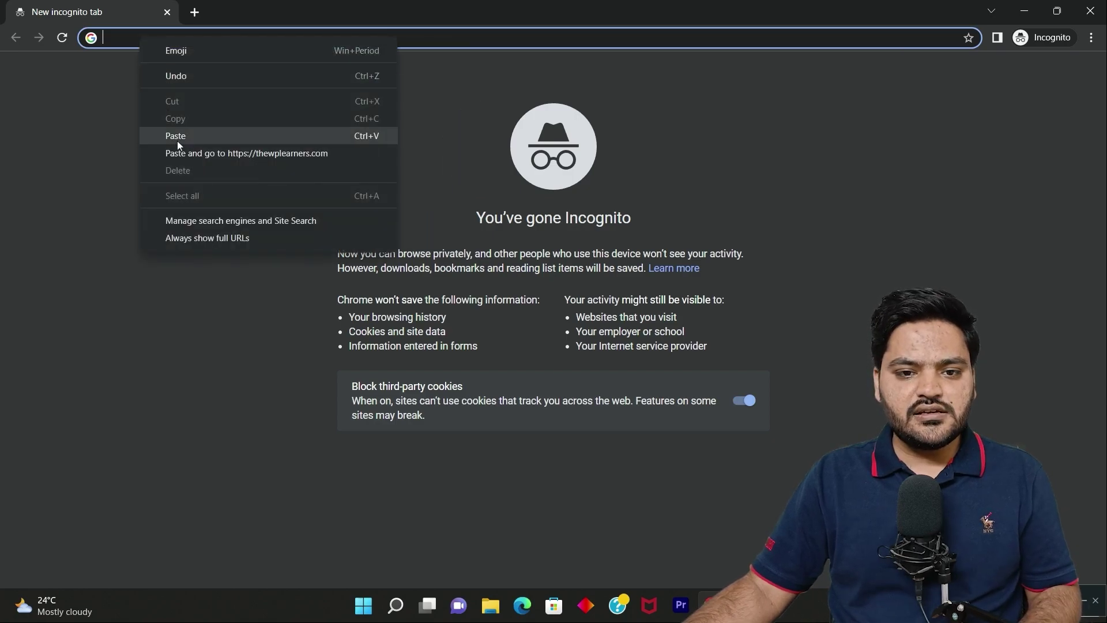
left_click(165, 151)
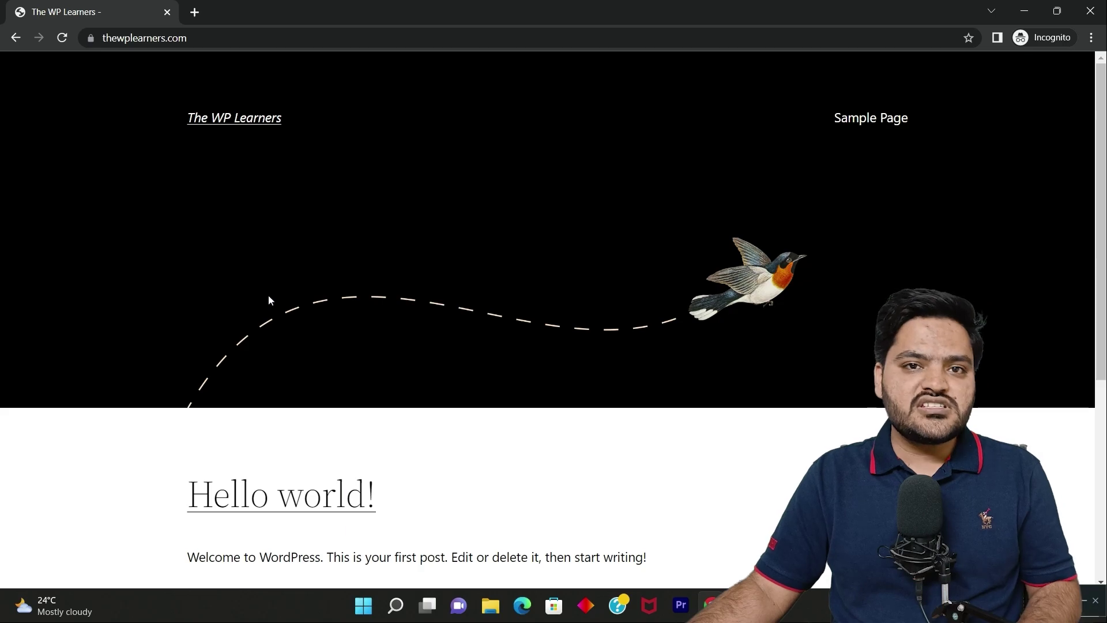
scroll(275, 307, "down", 3)
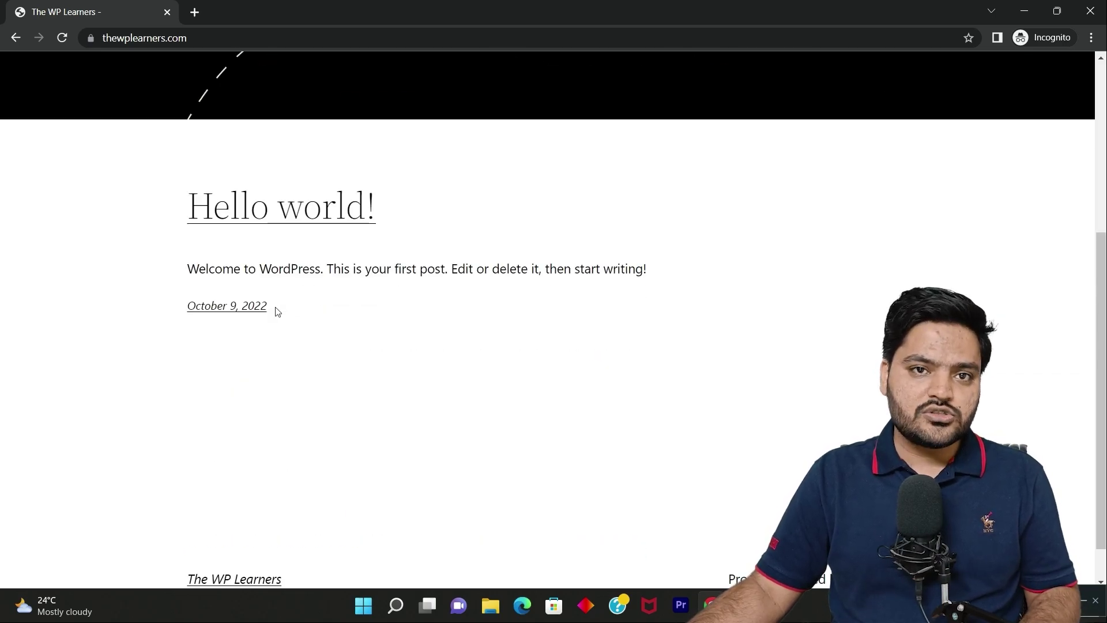
scroll(275, 307, "up", 3)
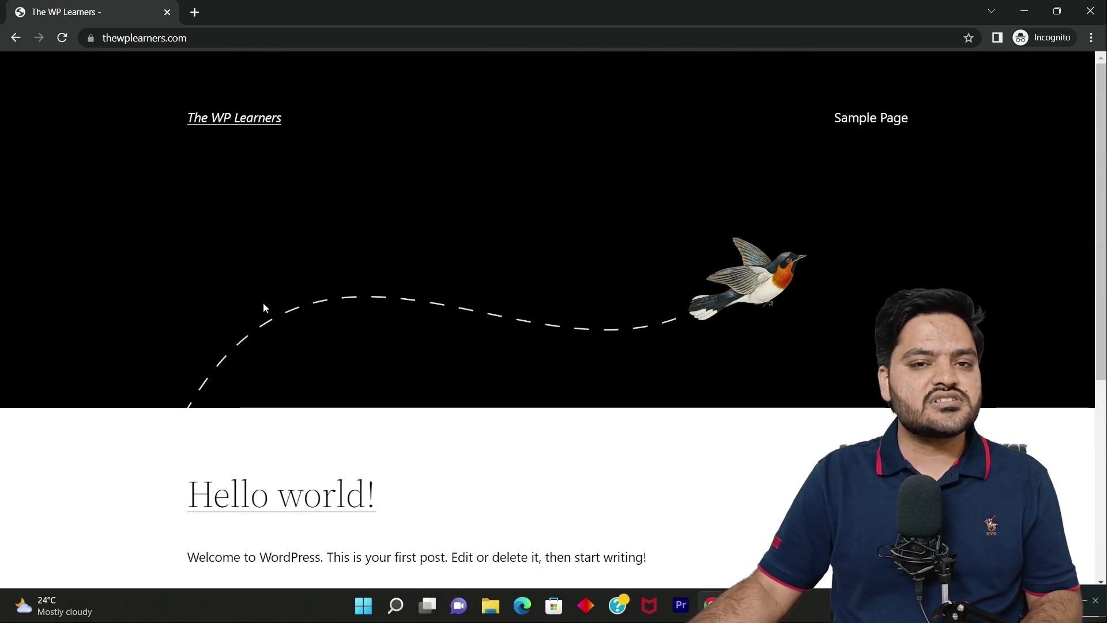